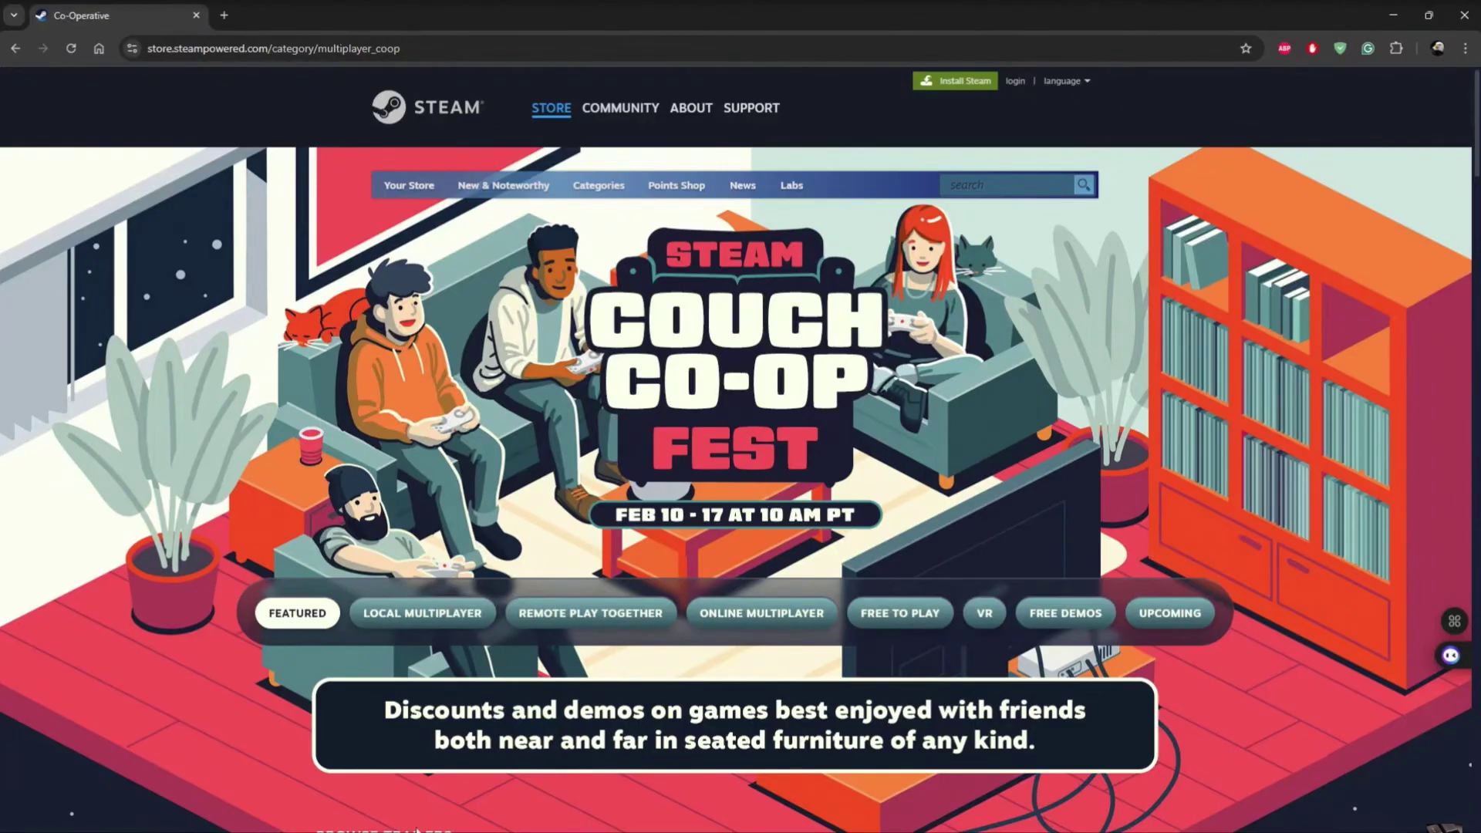
- Launch the Xbox app from Windows Start search with 'xbox'
click(417, 817)
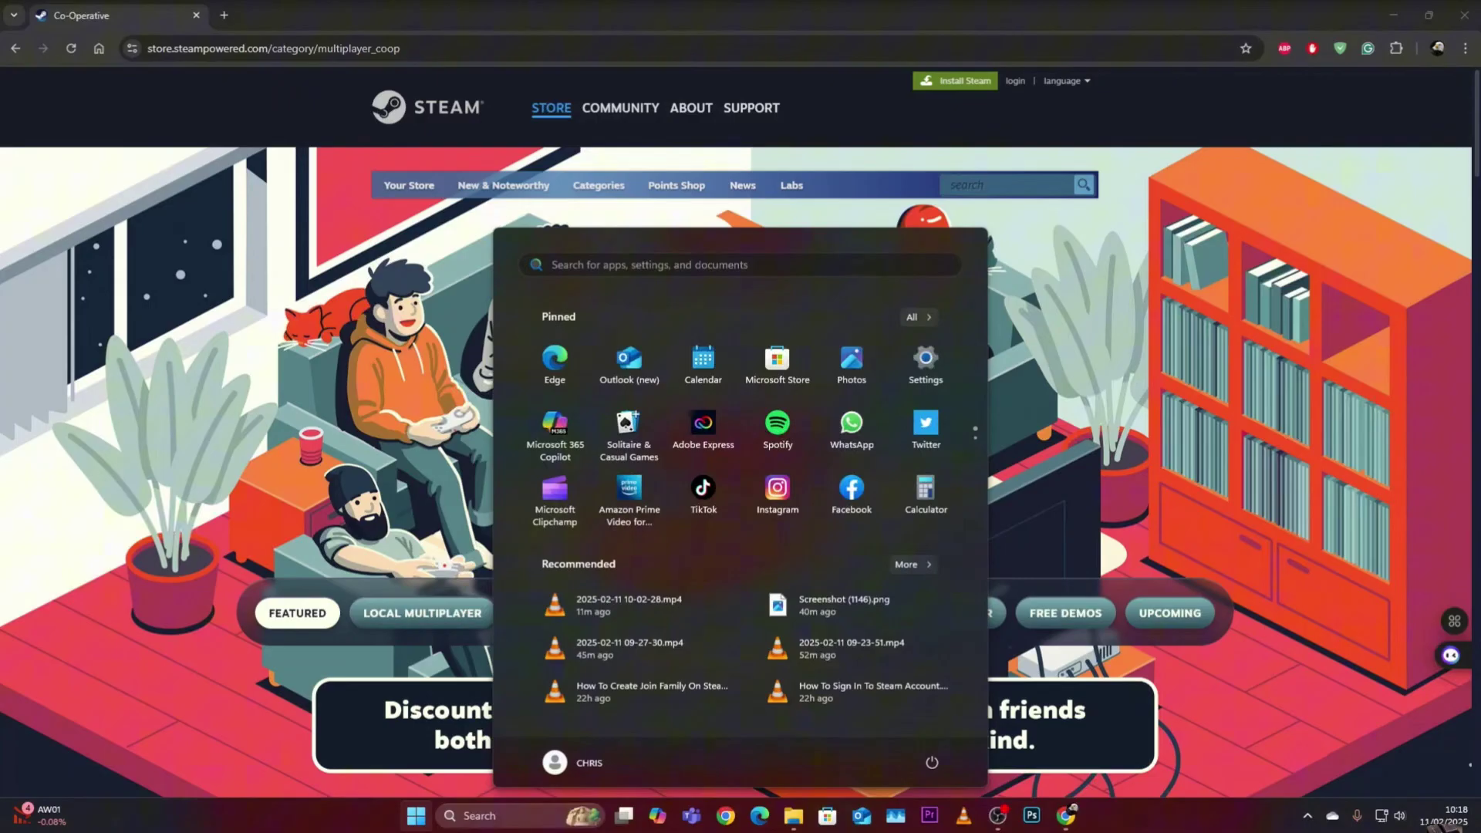
text(xbox)
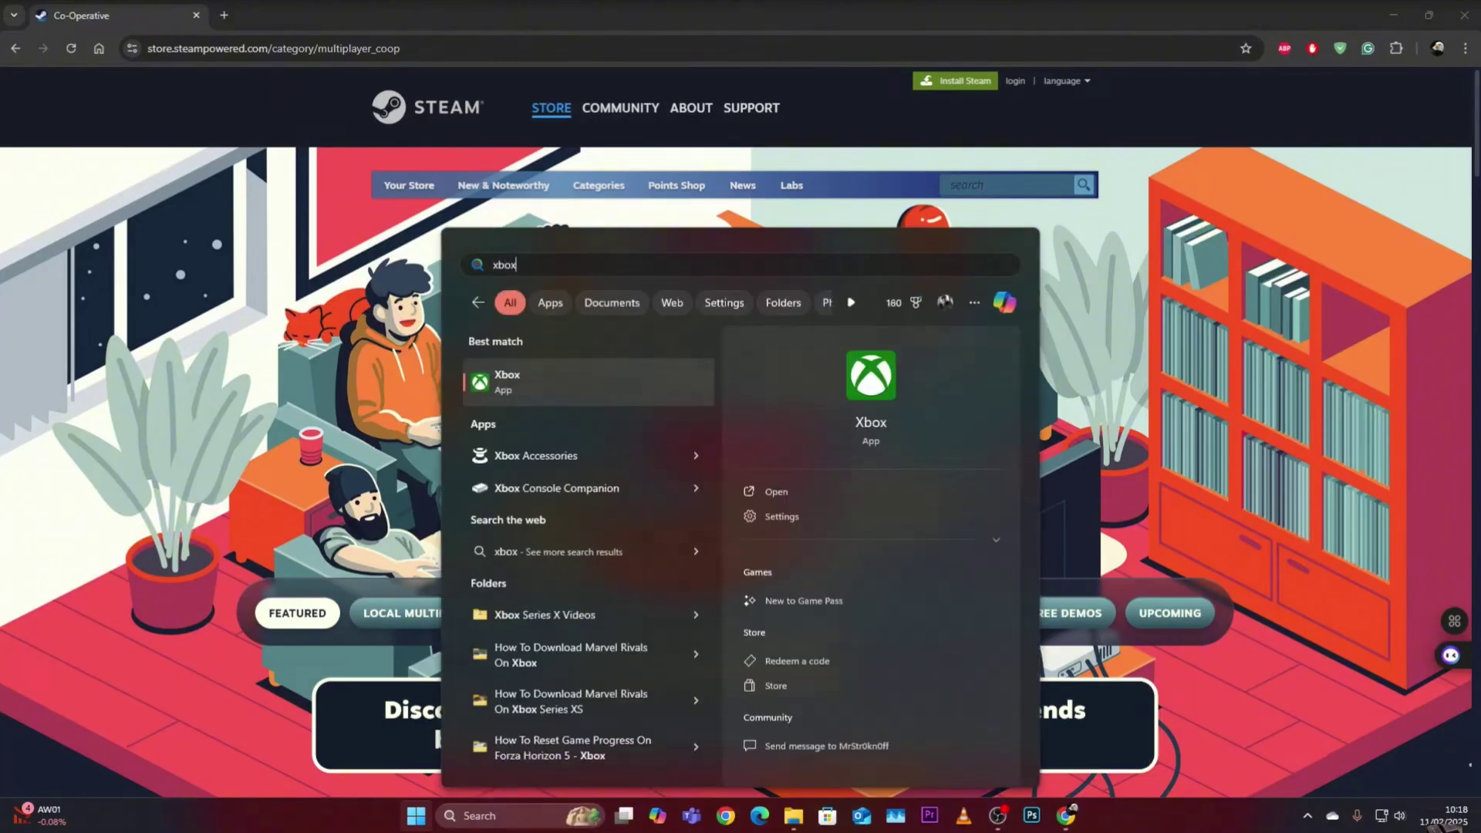
click(526, 376)
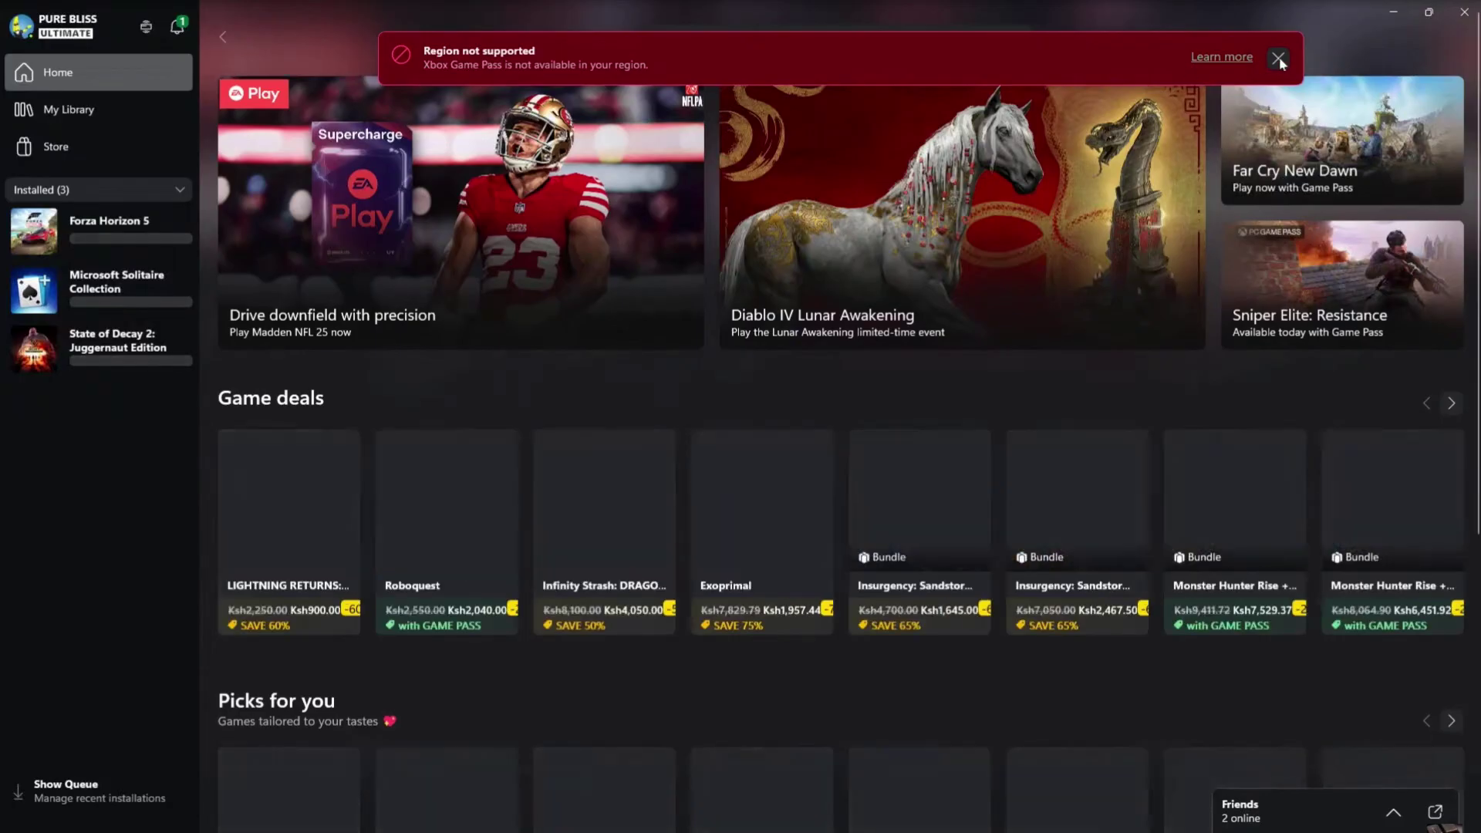
- Close the 'Region not supported' banner and show the profile menu
click(1279, 56)
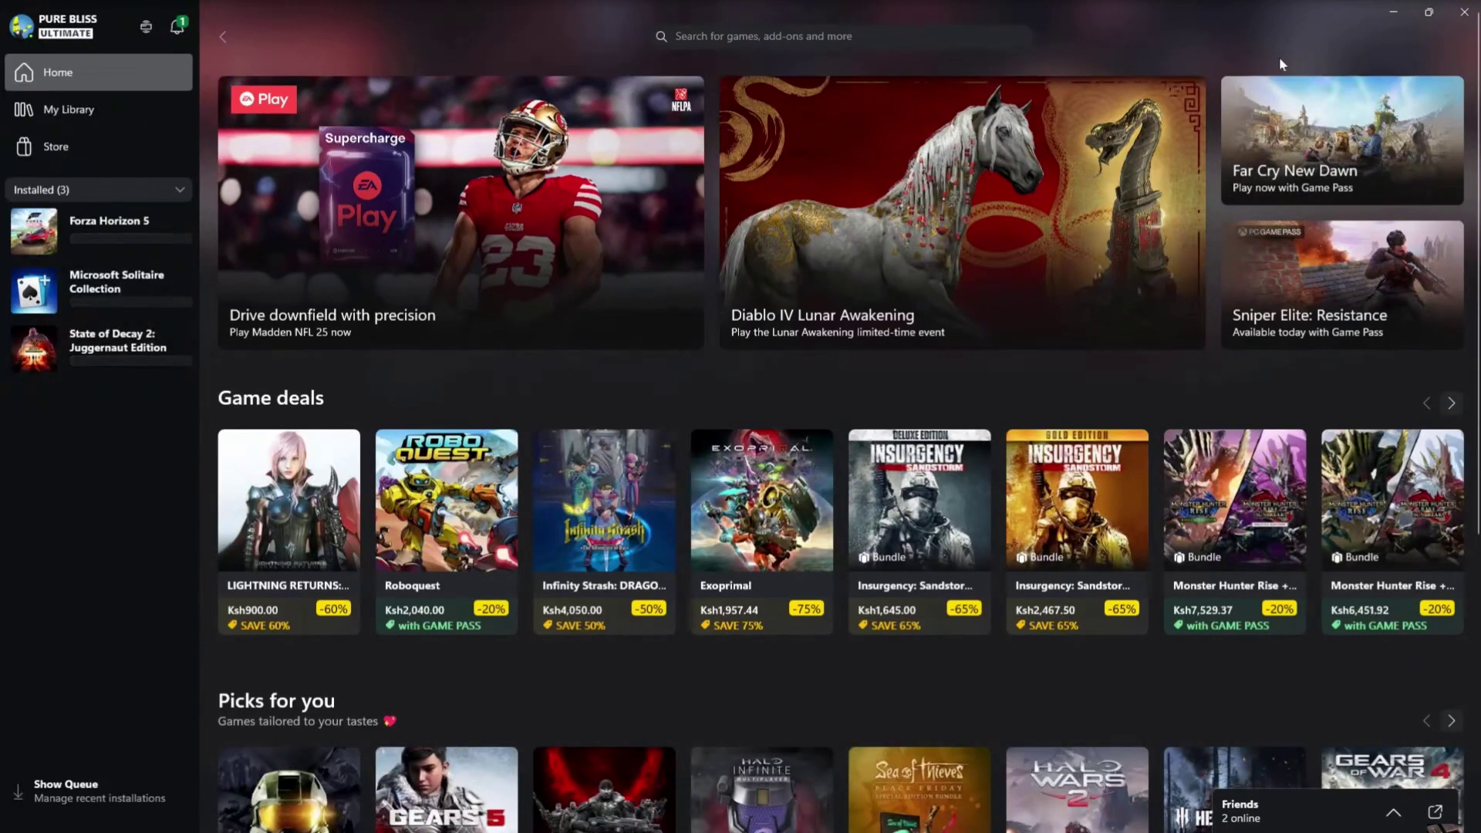
click(23, 30)
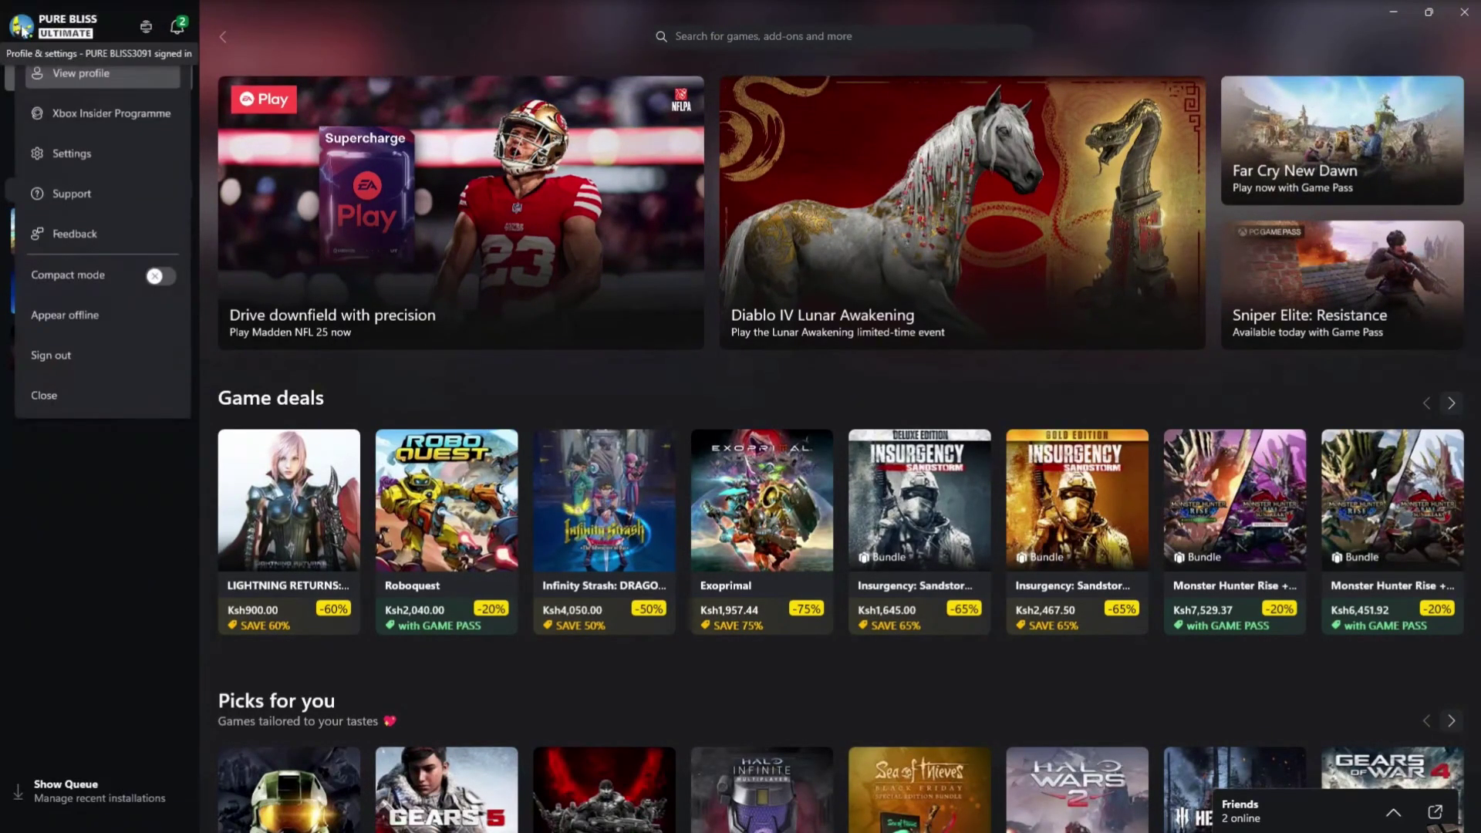
- Go to Settings and choose LINK next to Steam under Linked accounts
click(72, 154)
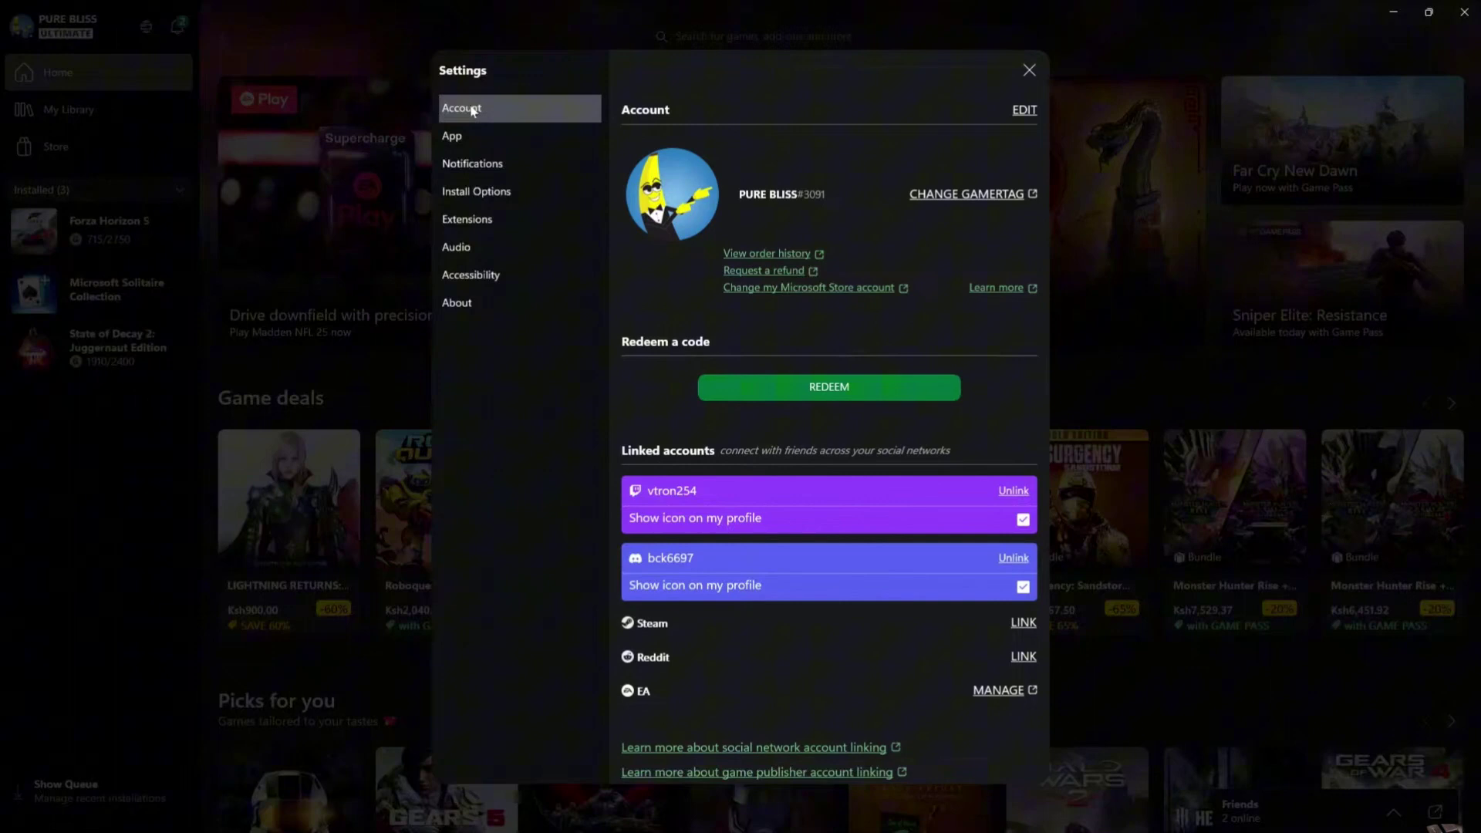
scroll(829, 387, down, 3)
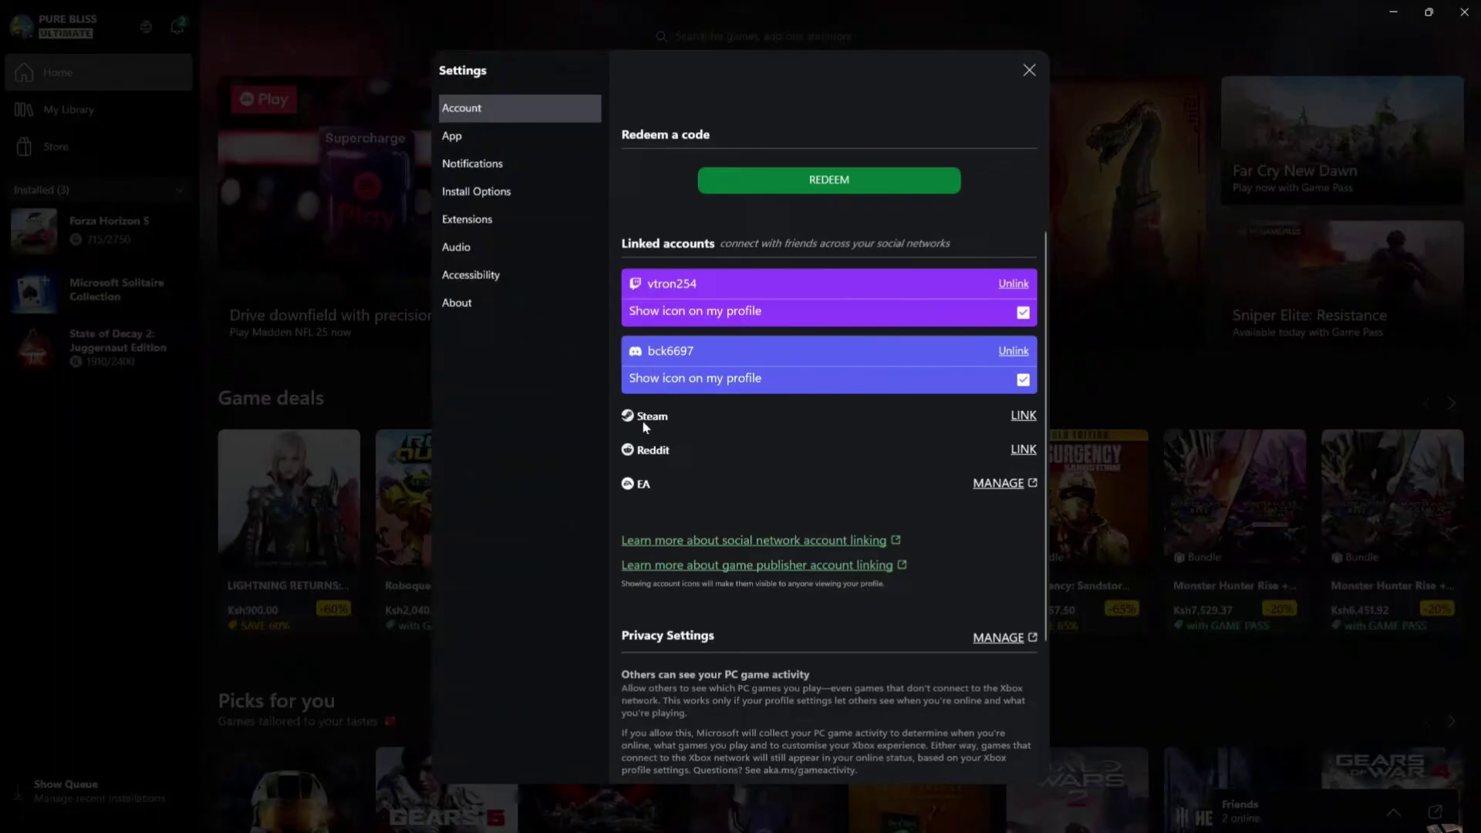
click(1024, 416)
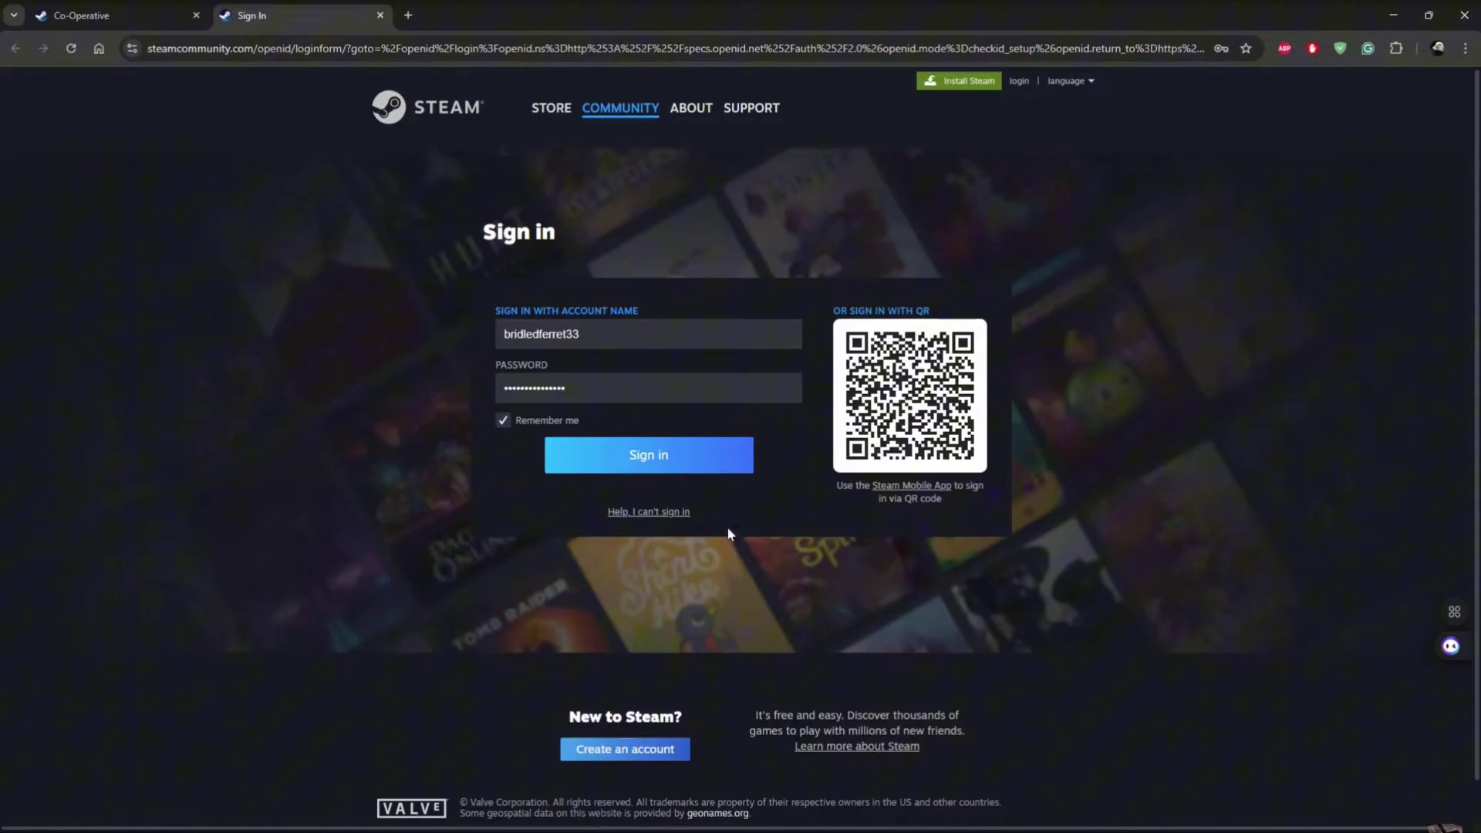
- Sign in to Steam with the entered account name and password
click(710, 463)
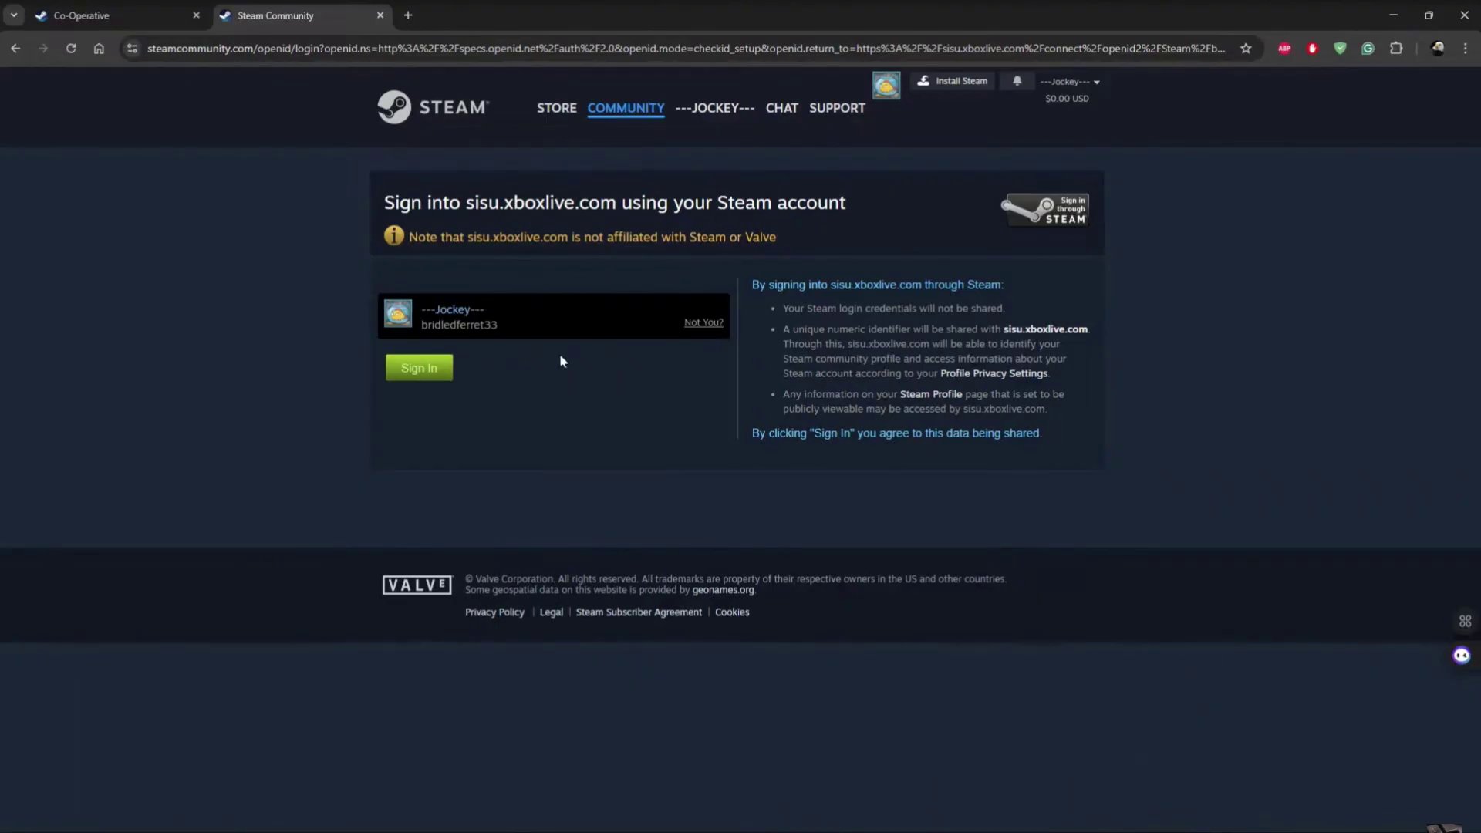
- Approve the sisu.xboxlive.com sign-in and always allow it to open Xbox links
click(419, 368)
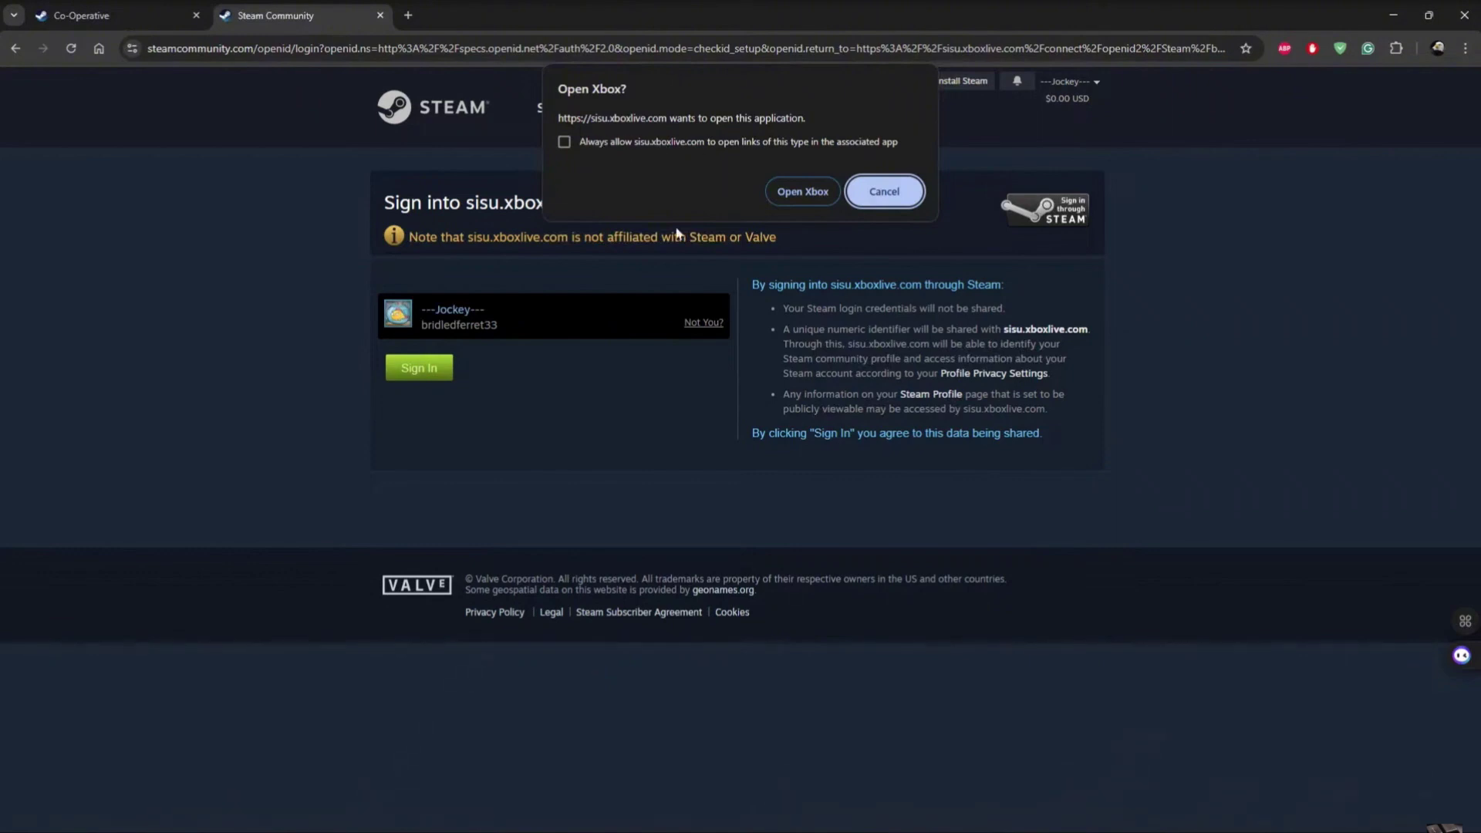
click(565, 141)
click(804, 192)
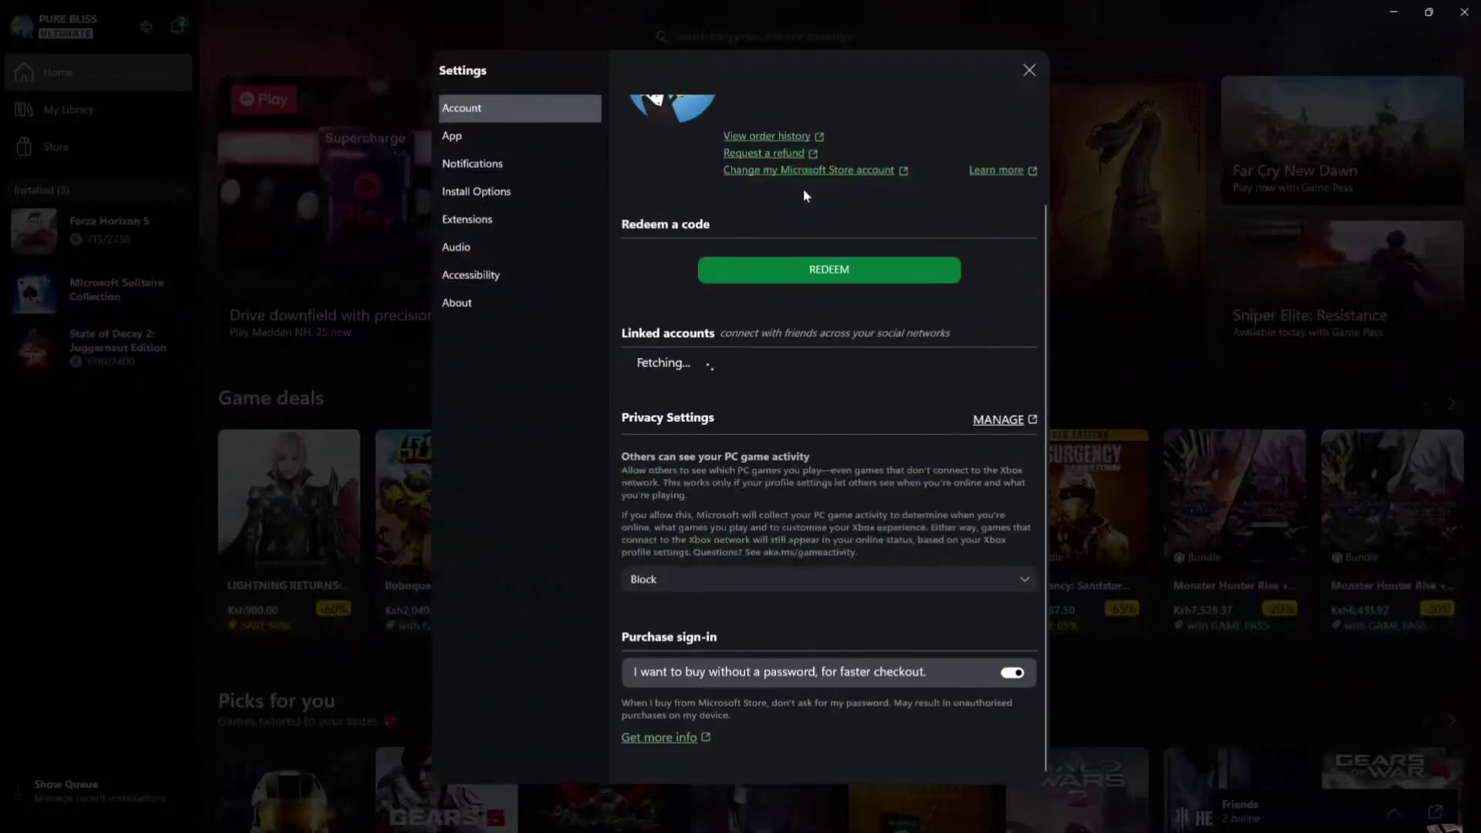